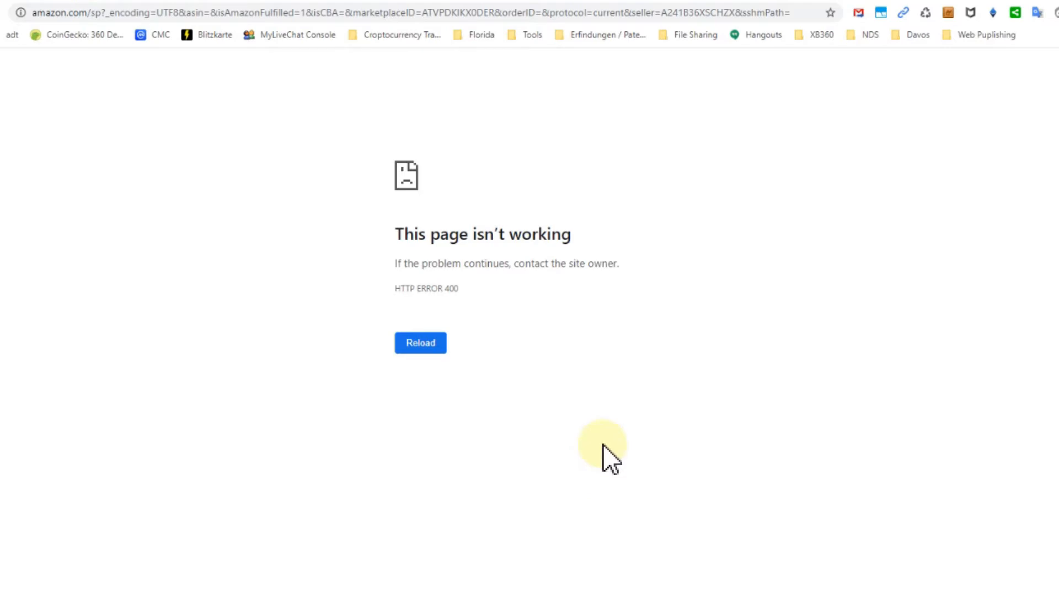
Copy the failing Amazon URL from Chrome and launch Microsoft Edge via Start menu search
{"action": "left_click", "coordinate": [313, 12]}
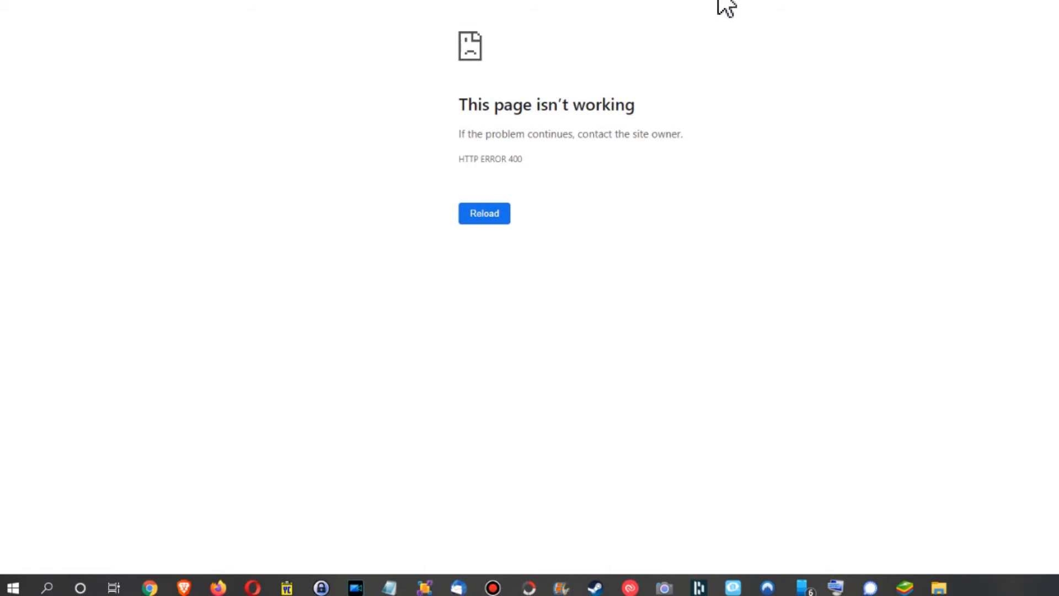
{"action": "key", "text": "super"}
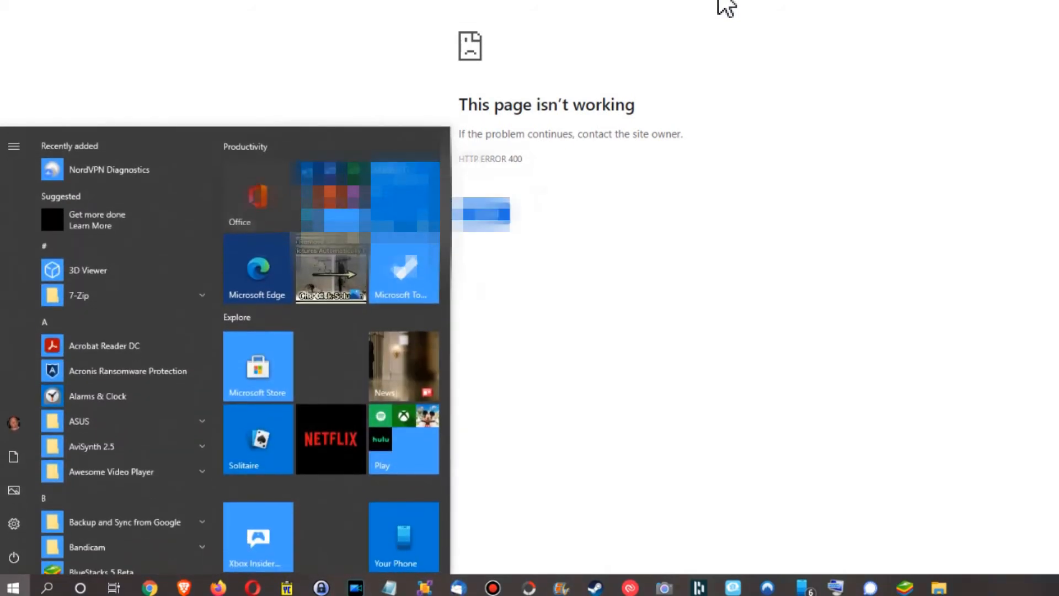
{"action": "type", "text": "ie"}
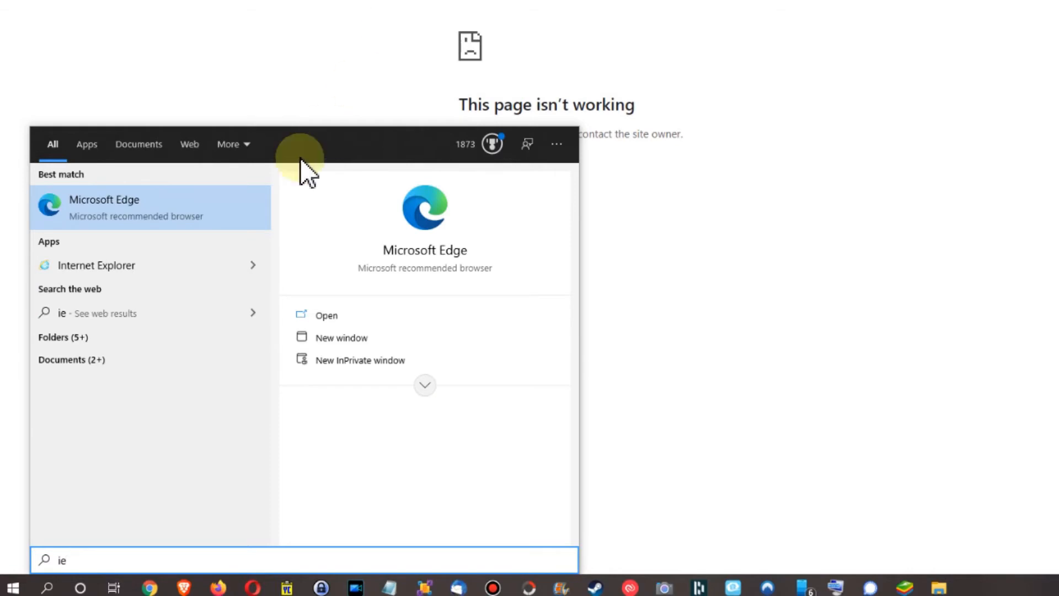
{"action": "mouse_move", "coordinate": [150, 207]}
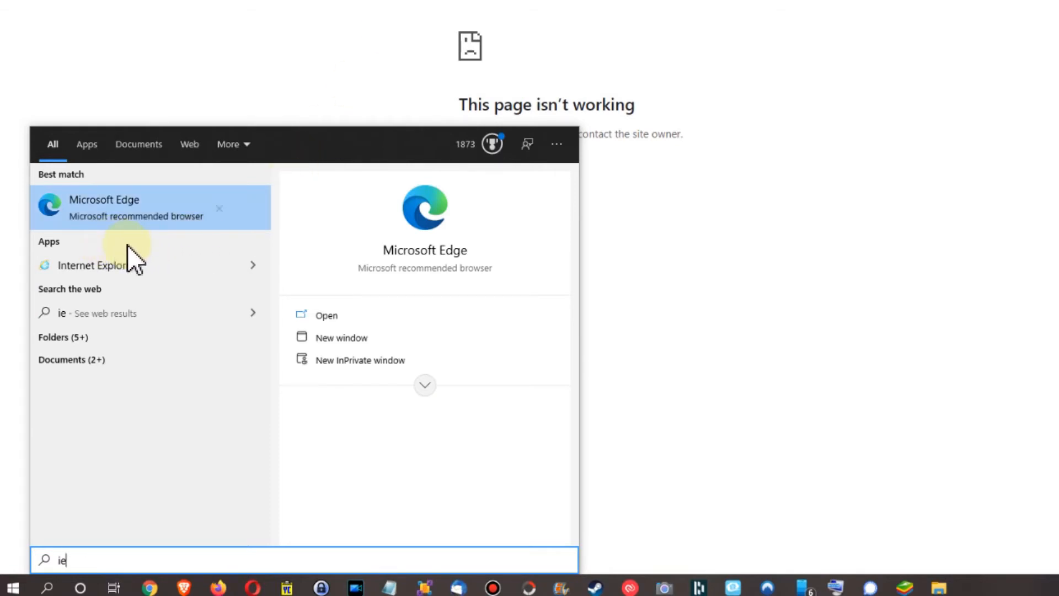
{"action": "left_click", "coordinate": [129, 265]}
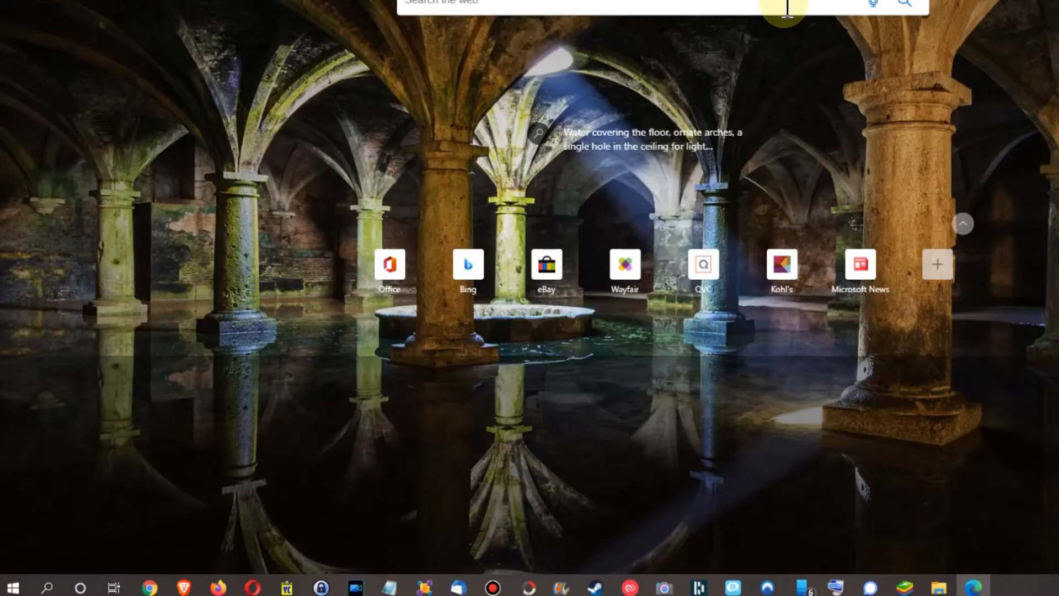
Paste the Amazon seller URL into Edge's address bar and load the PoliceMart seller page
{"action": "type", "text": "https://www.amazon.com/sp?_encoding=UTF8&asin=&isAmazonFulfilled=1&isCBA=&marketplaceID=ATVPDKIKX0DER&orderID=&protocol=current&seller=A241B36XSCHZX&sshmPath="}
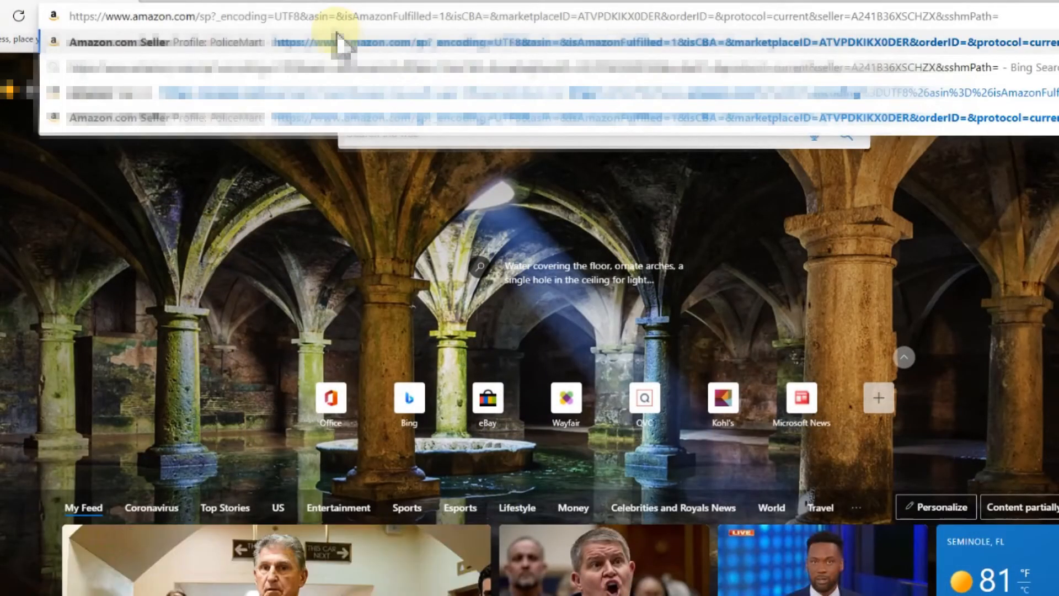
{"action": "key", "text": "Return"}
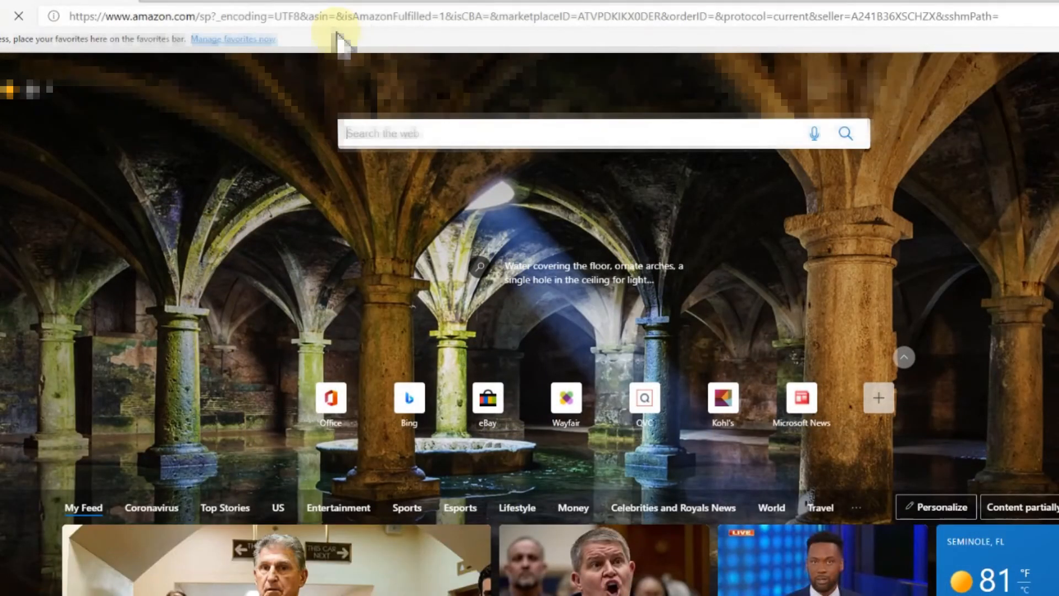